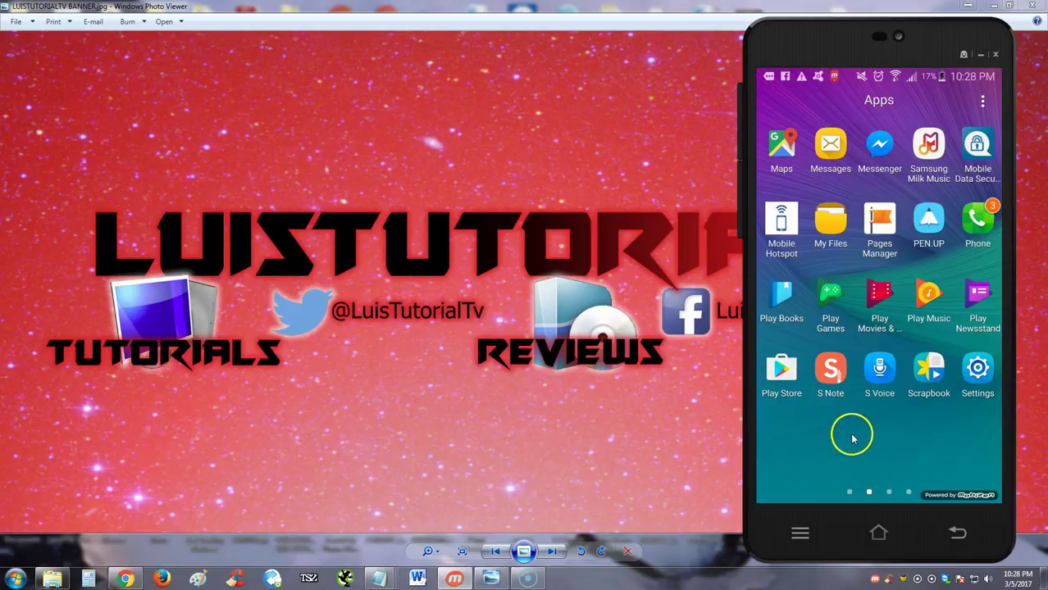
Step: Launch Google Play Store, submit the account e-mail, and paste in the account password
mouse_move(963, 434)
mouse_down()
mouse_move(788, 434)
mouse_move(952, 435)
mouse_up()
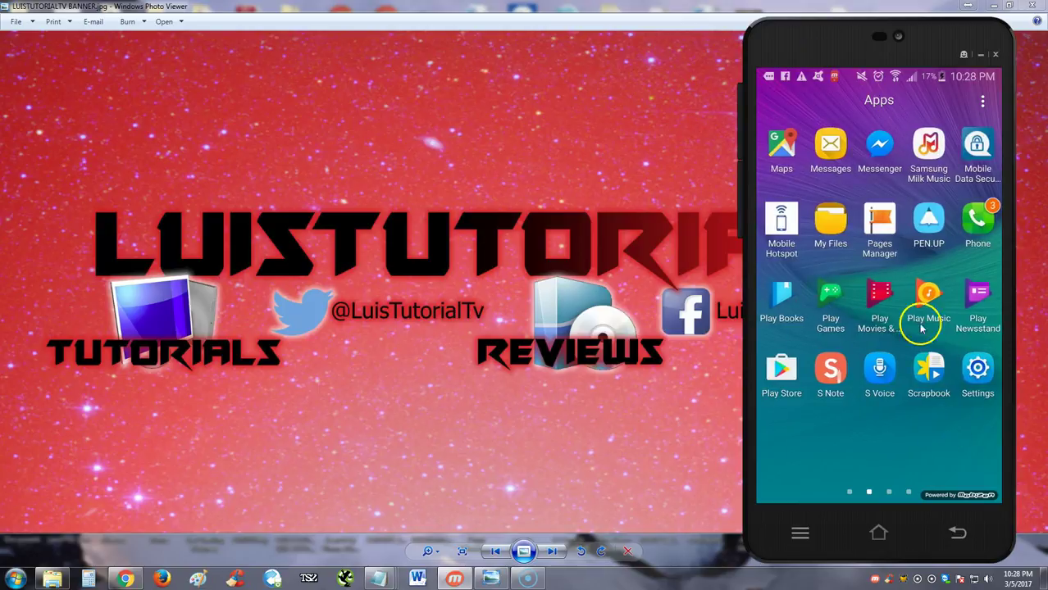
click(781, 371)
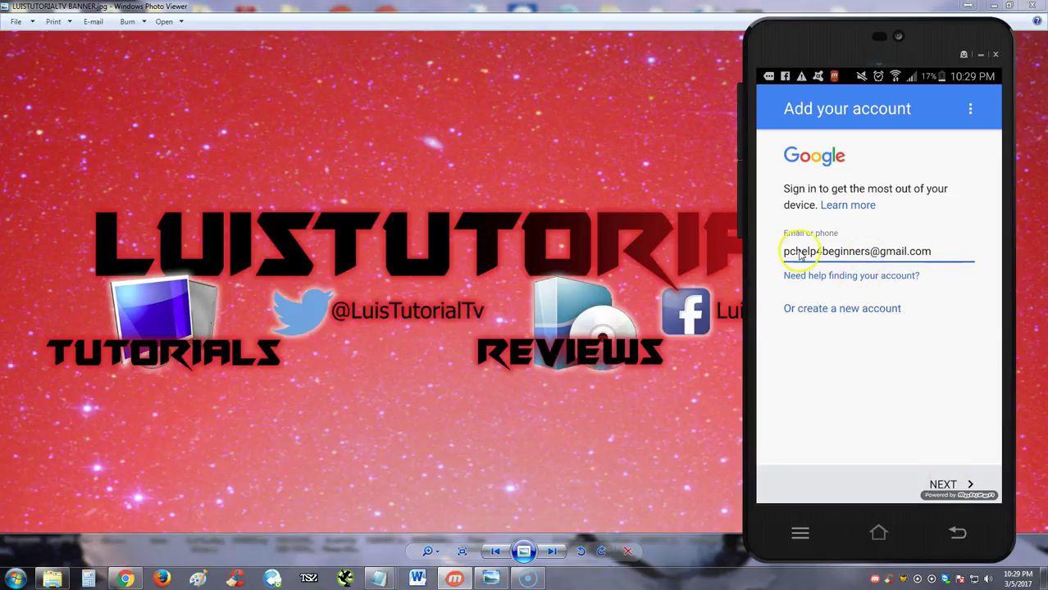
click(948, 486)
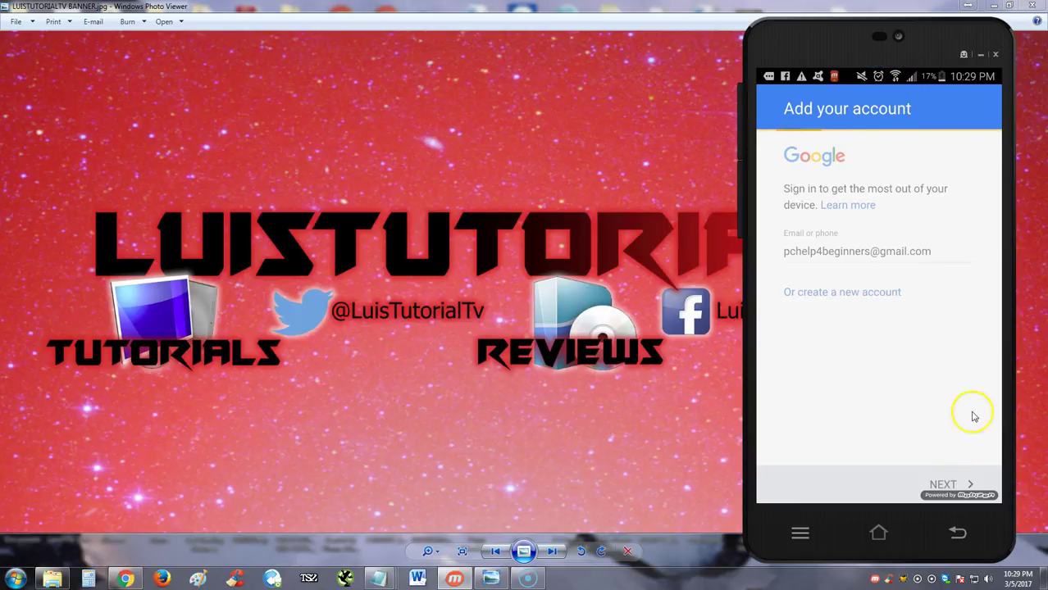
key(ctrl+v)
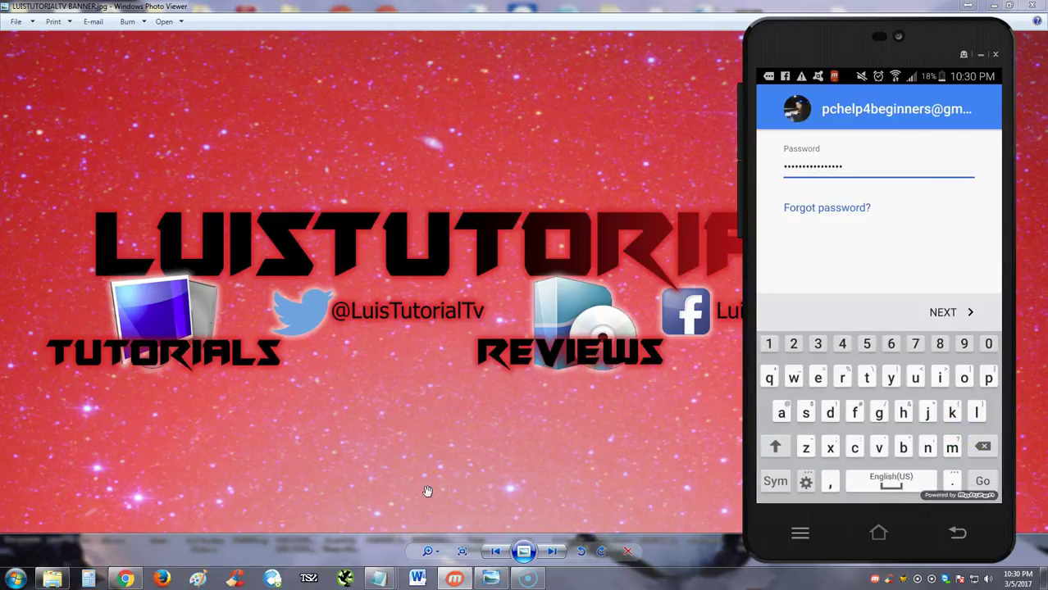
Step: Submit the password, accept the account terms and confirm the Google services settings
click(940, 314)
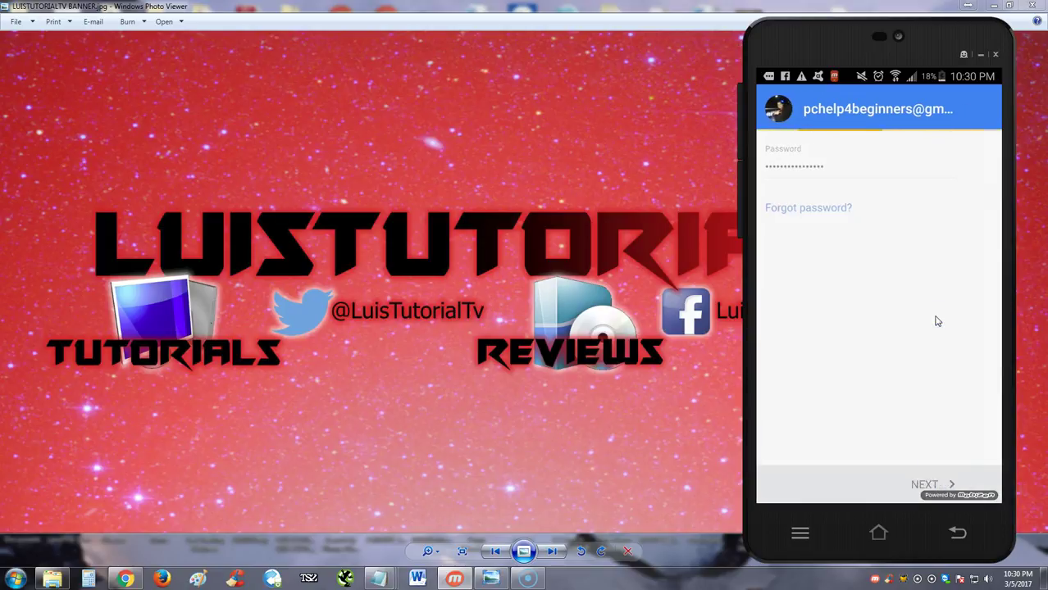
click(938, 484)
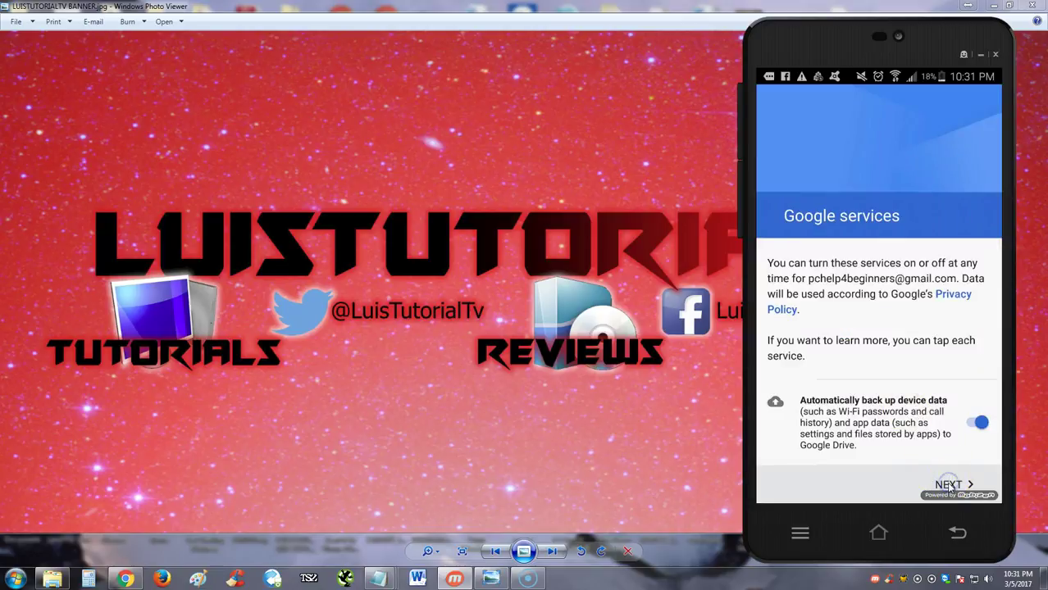
click(948, 485)
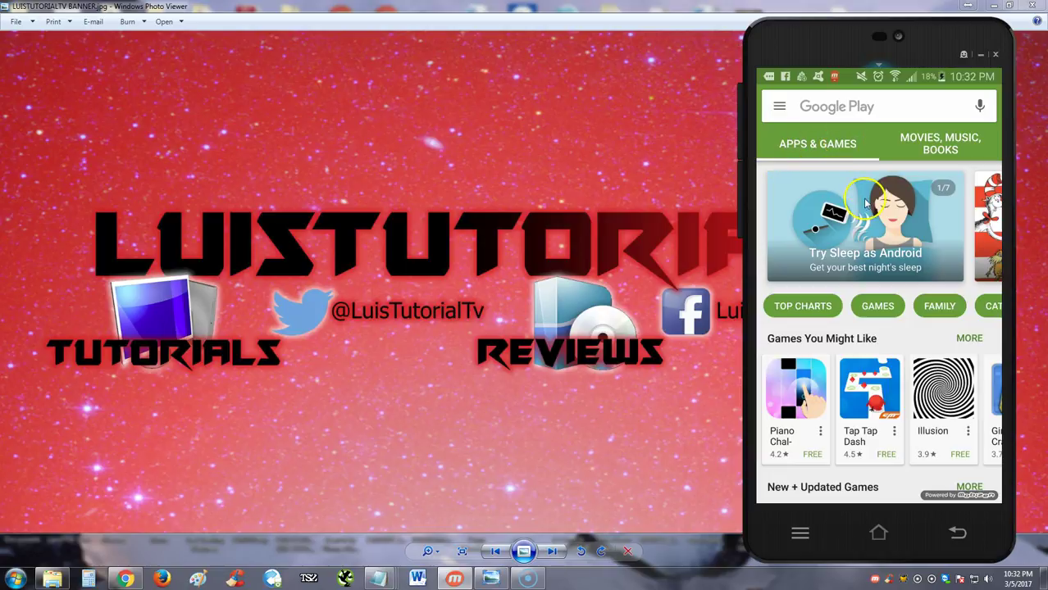
Step: Open the Arcade category from the Games category list
click(878, 308)
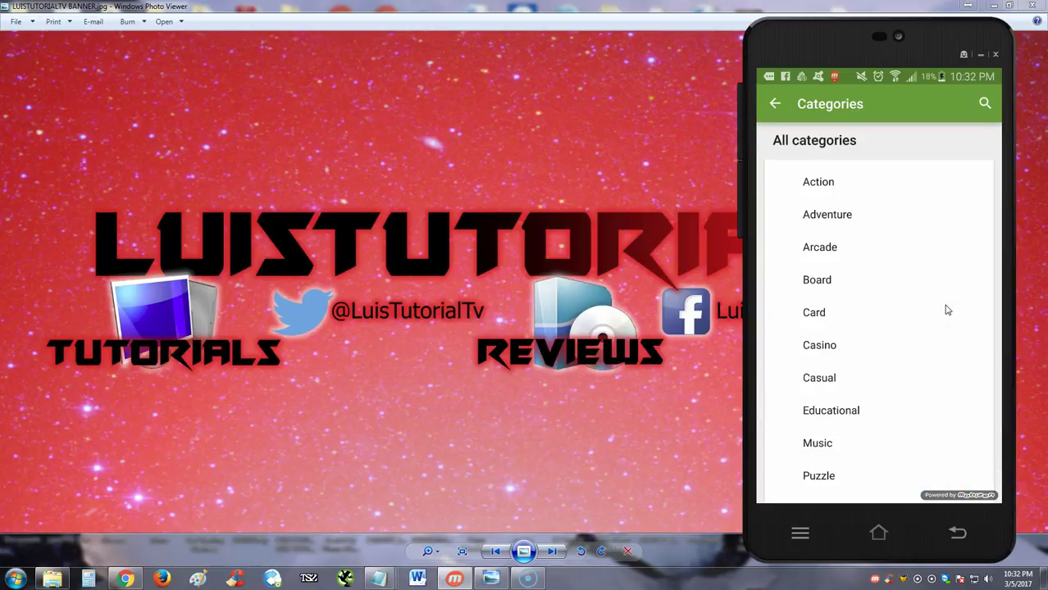
click(832, 250)
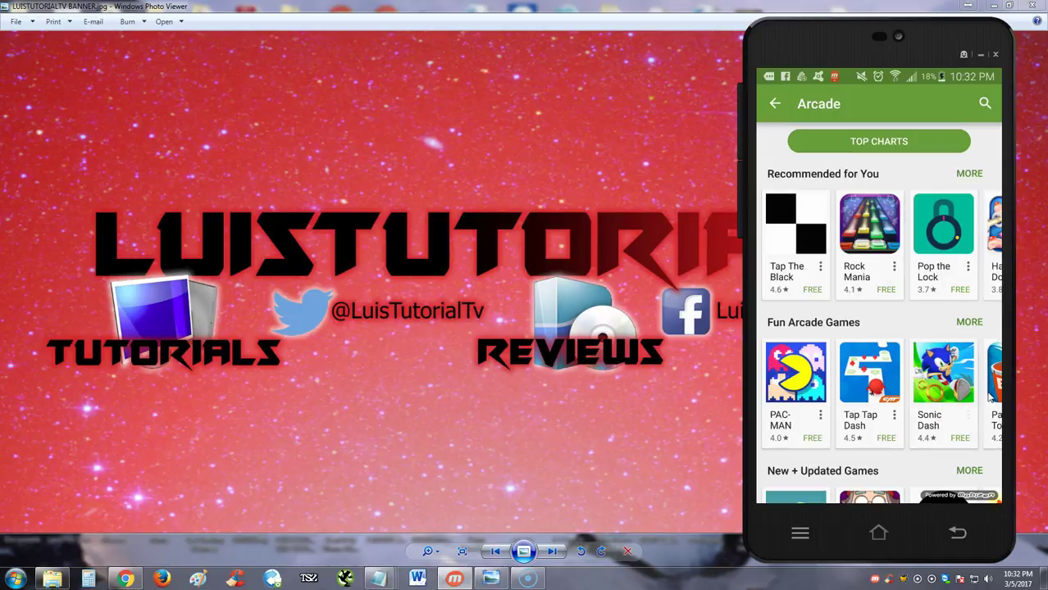
scroll(990, 397, down, 5)
Step: Find Sonic Dash under Fun Arcade Games and open its store page
click(989, 397)
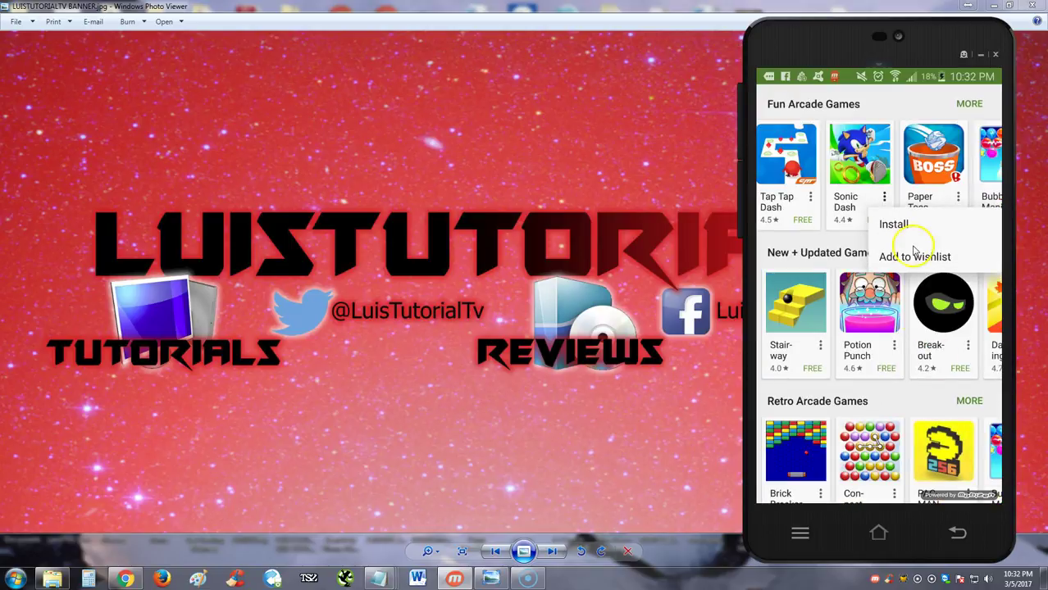
click(861, 177)
click(861, 176)
click(889, 233)
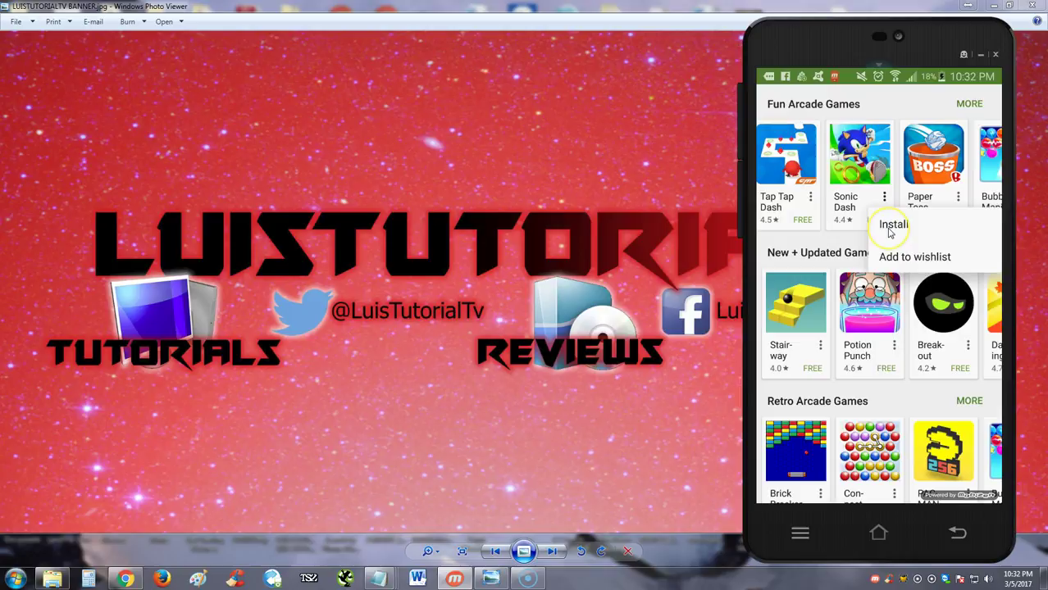
click(900, 232)
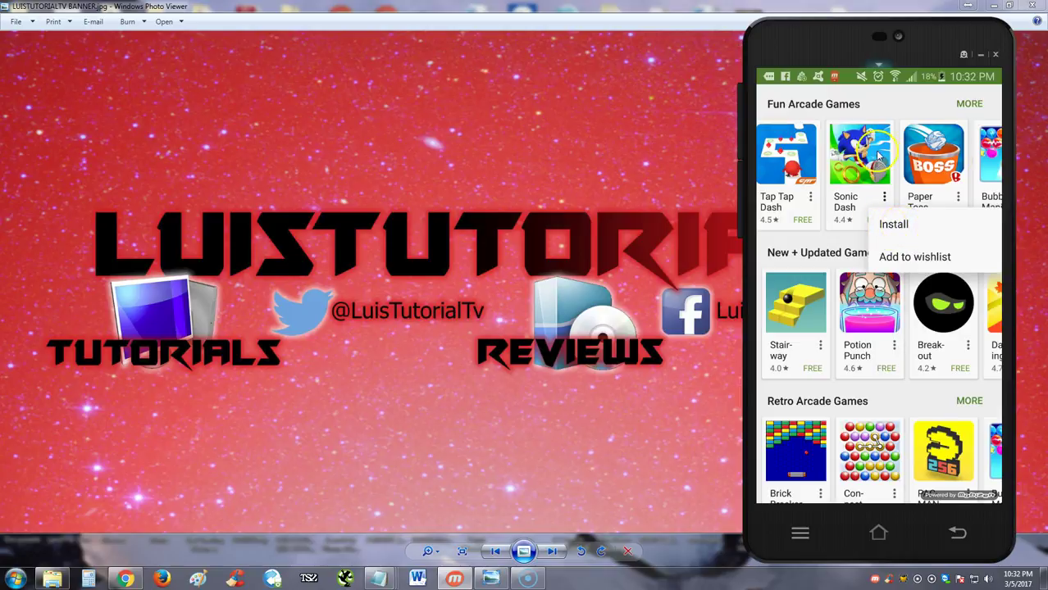
click(916, 261)
scroll(916, 269, up, 2)
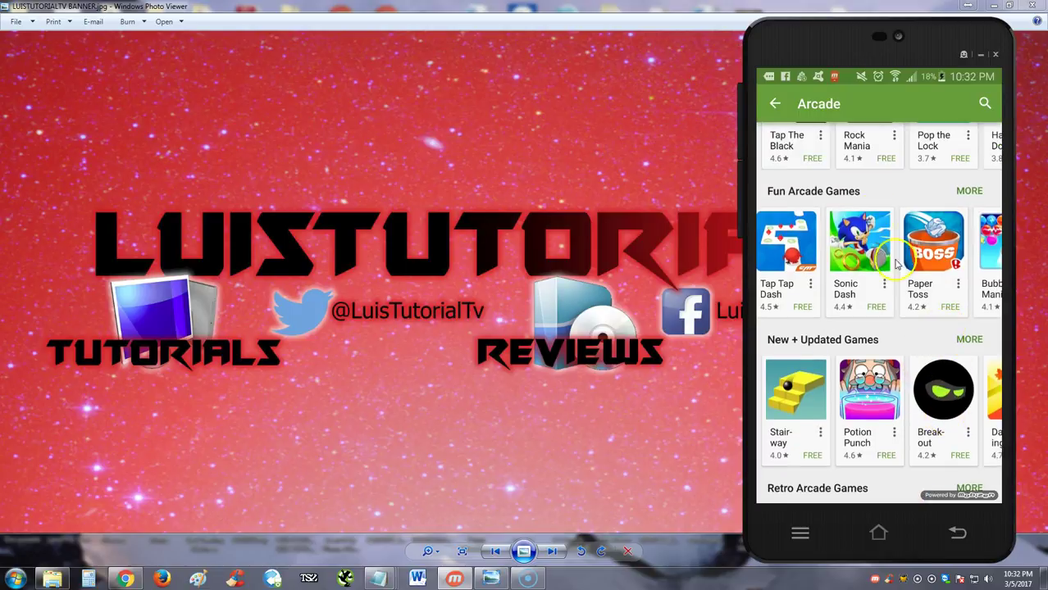
click(883, 249)
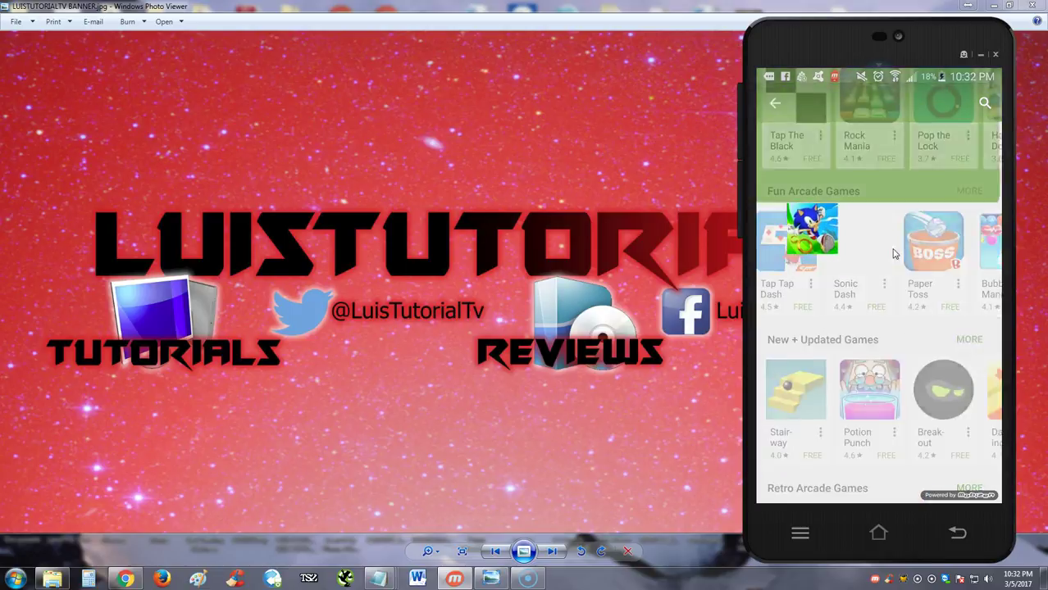
click(926, 324)
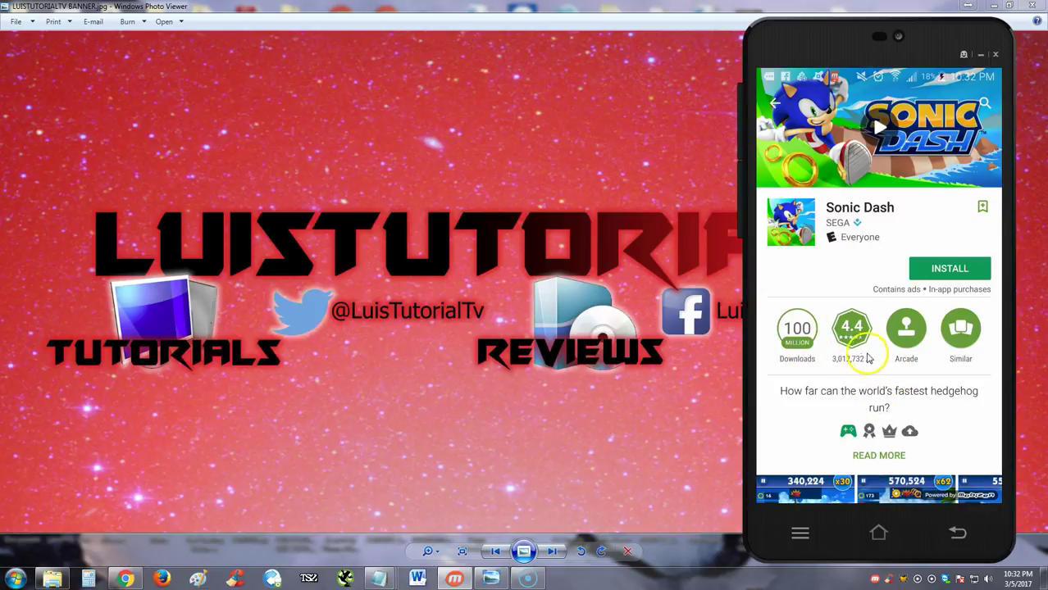
scroll(871, 361, down, 3)
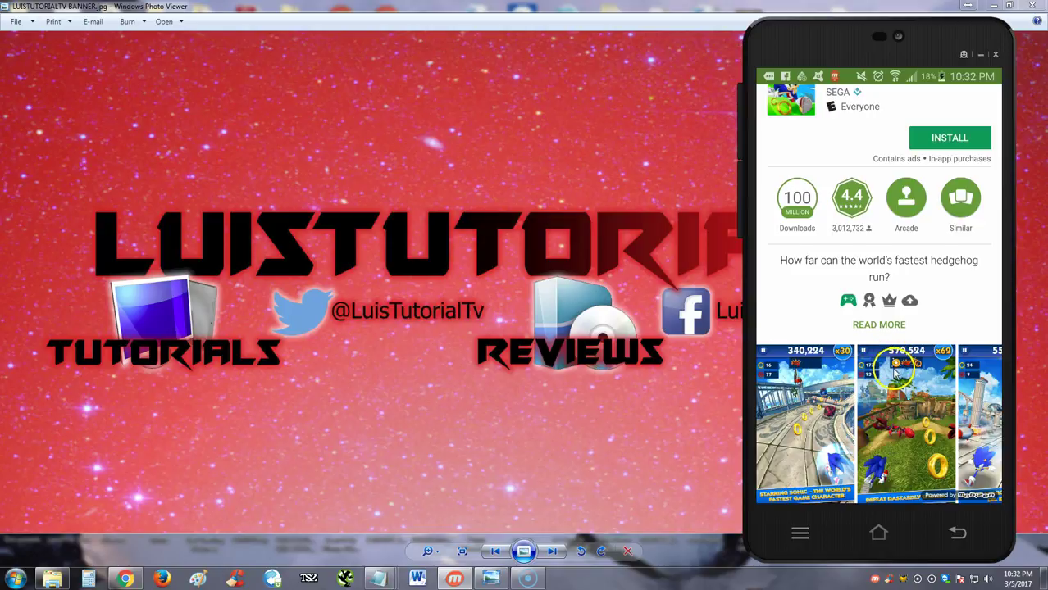
scroll(890, 369, down, 3)
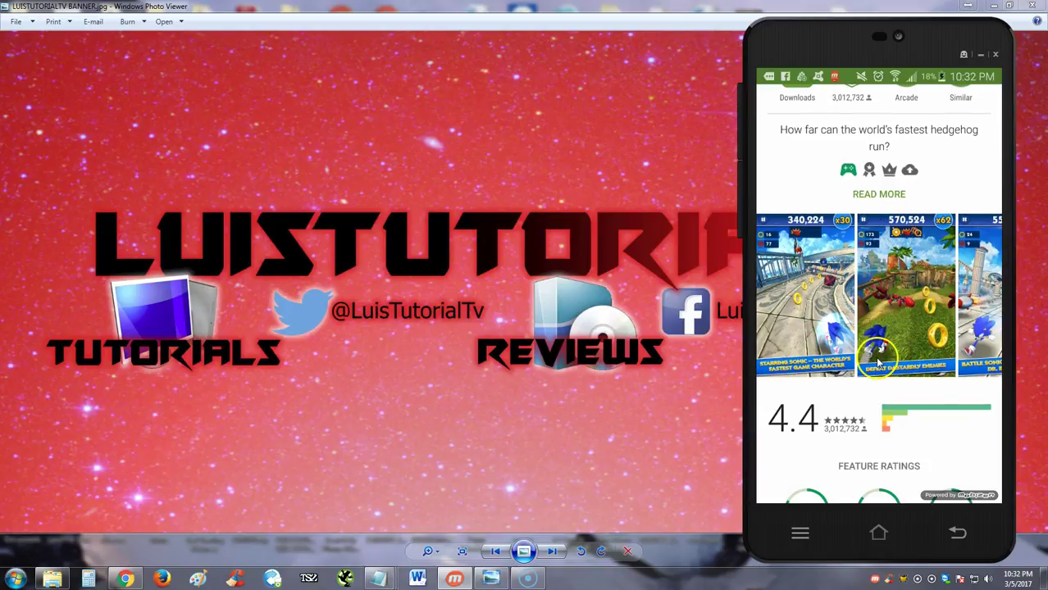
scroll(886, 363, down, 1)
scroll(886, 364, down, 2)
scroll(888, 361, down, 1)
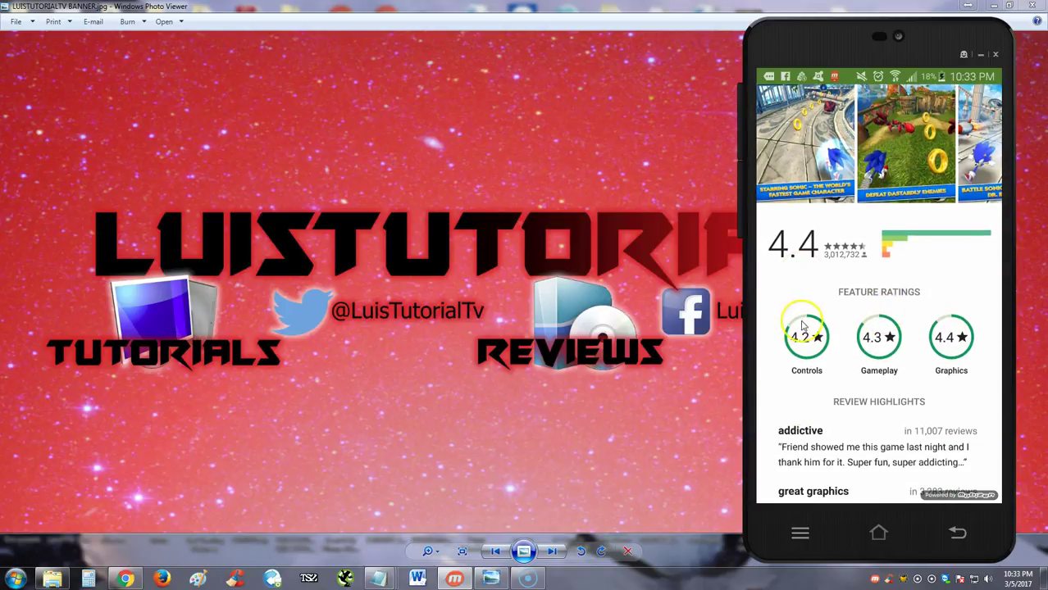
scroll(897, 328, down, 4)
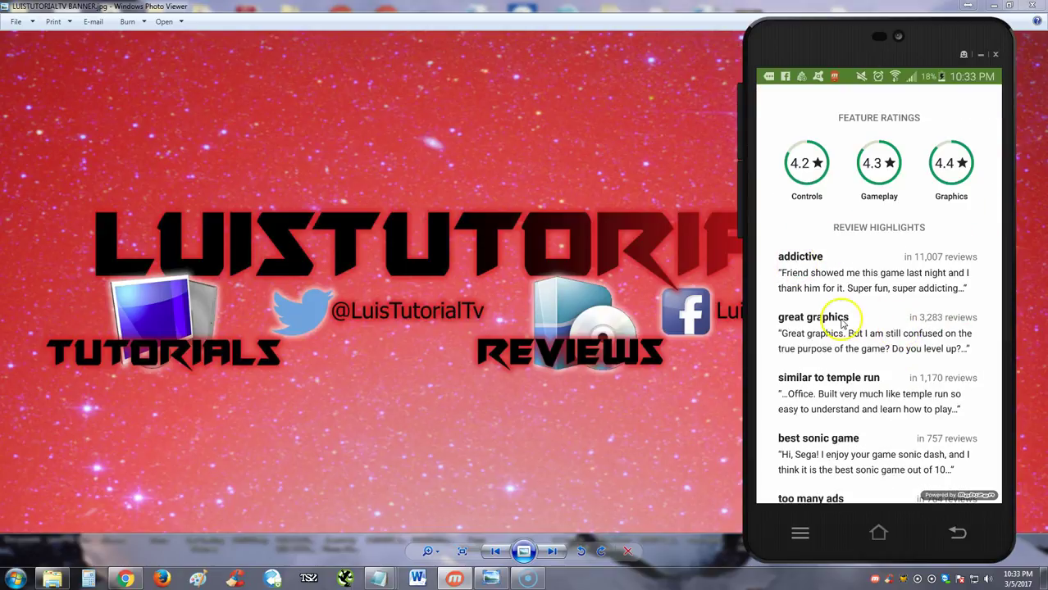
scroll(853, 384, down, 1)
scroll(853, 386, up, 10)
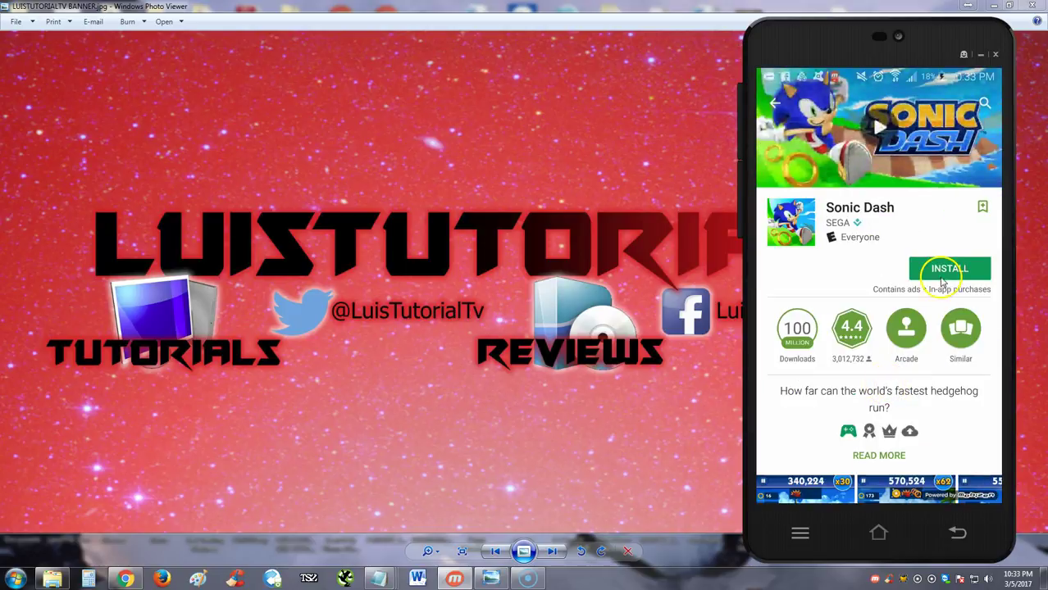
Step: Start installing Sonic Dash and accept its permissions, bringing up the 80.87 MB Free up space prompt
click(945, 270)
click(963, 359)
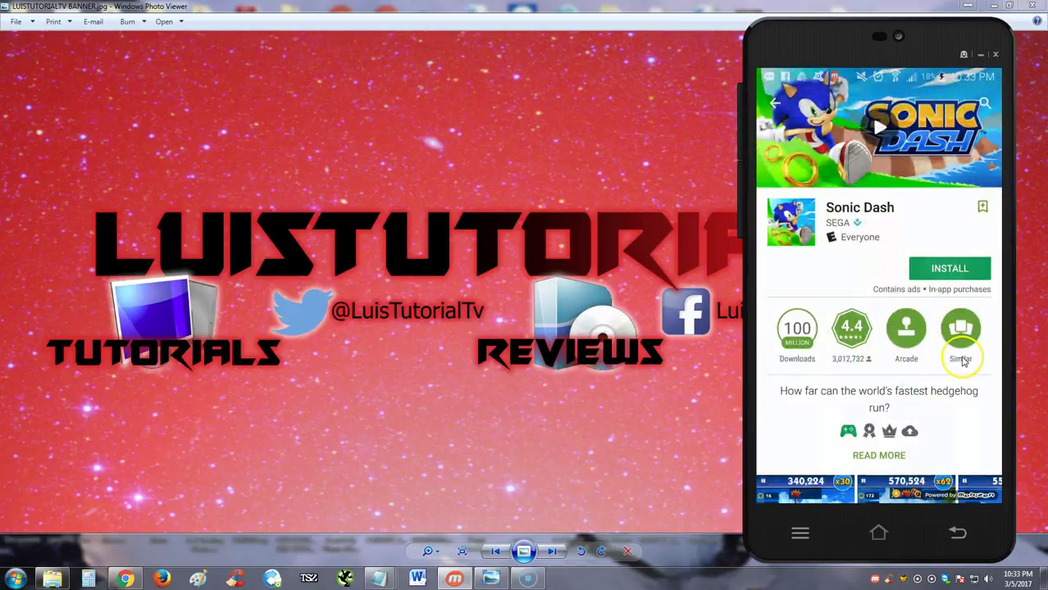
drag(936, 435, 929, 289)
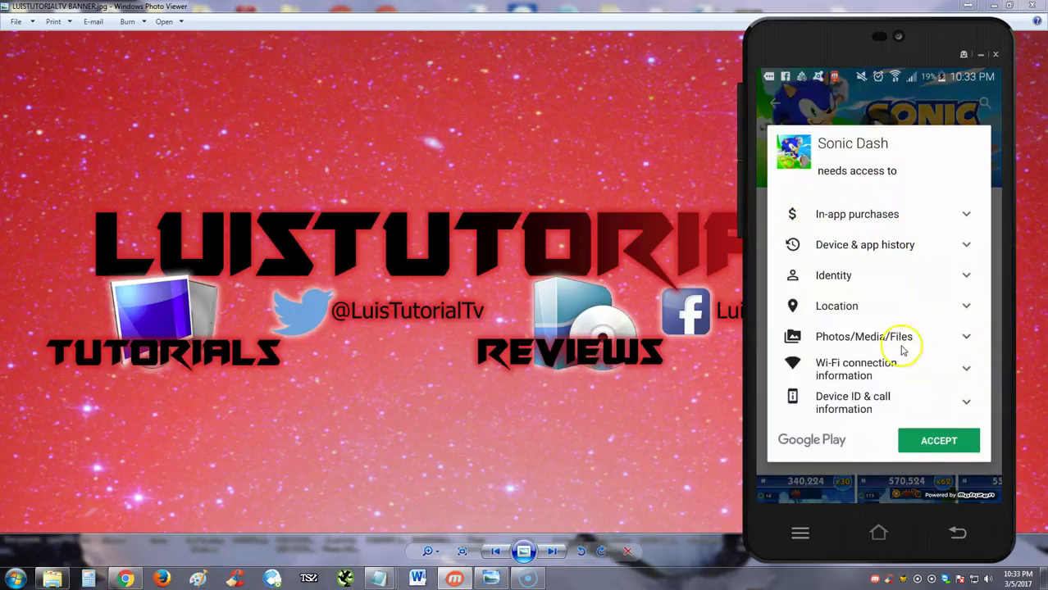
click(921, 438)
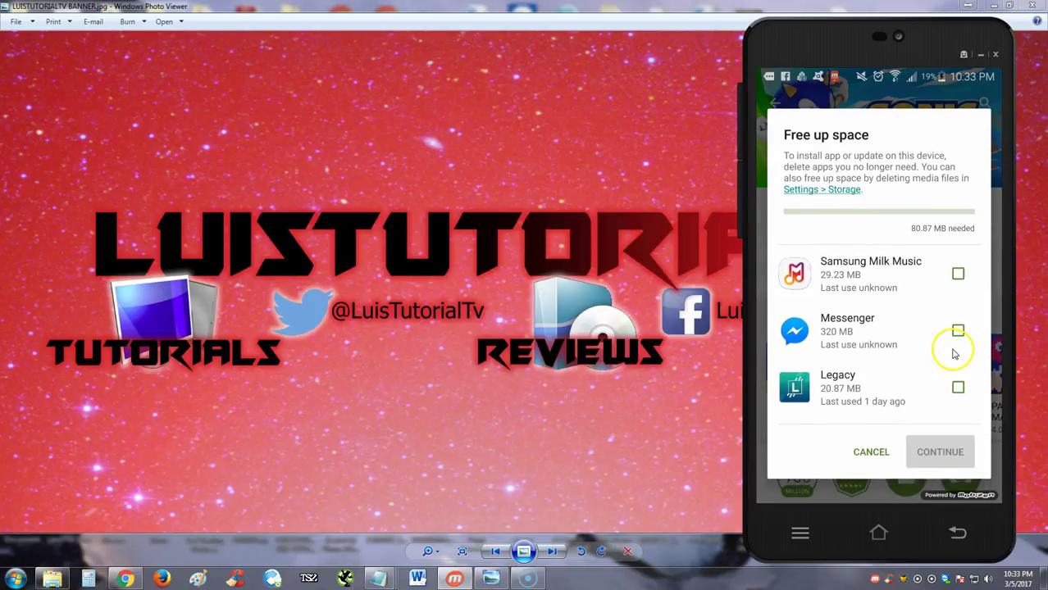
Step: Uncheck Samsung Milk Music and Legacy, check only Messenger, and continue to the deletion confirmation
click(957, 274)
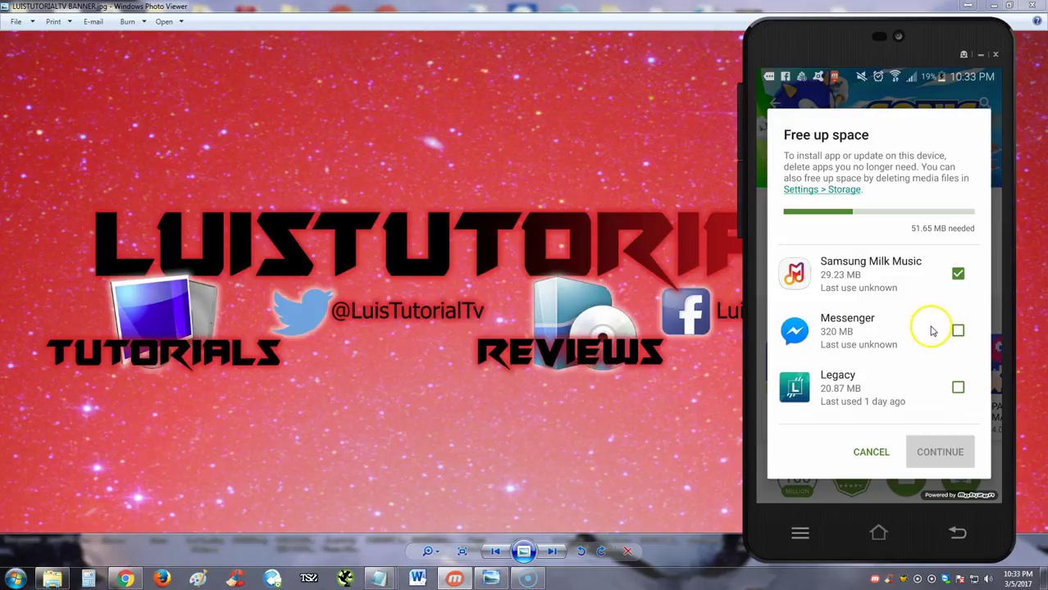
click(880, 423)
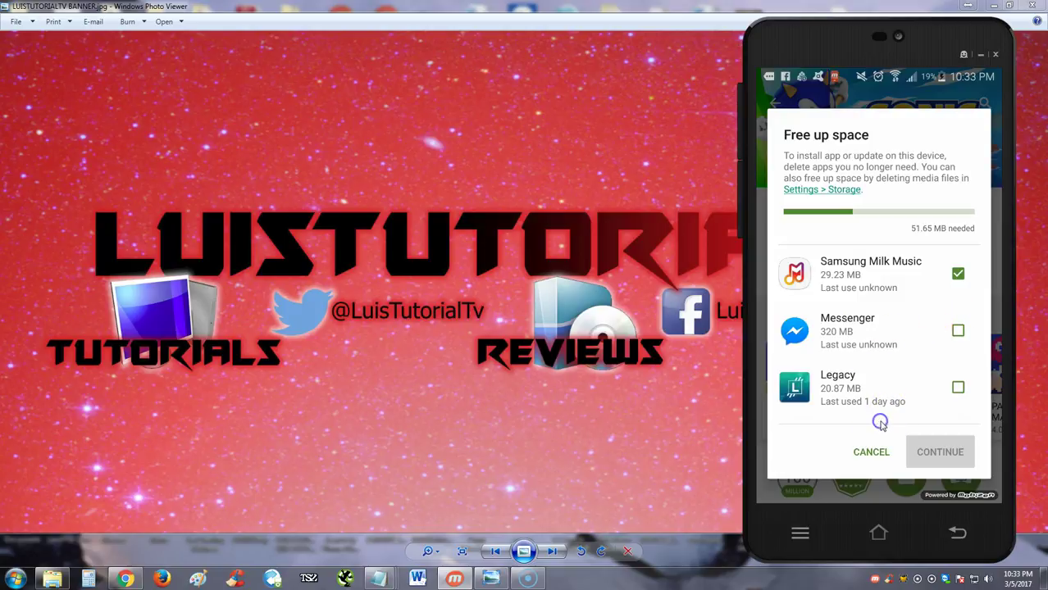
click(879, 402)
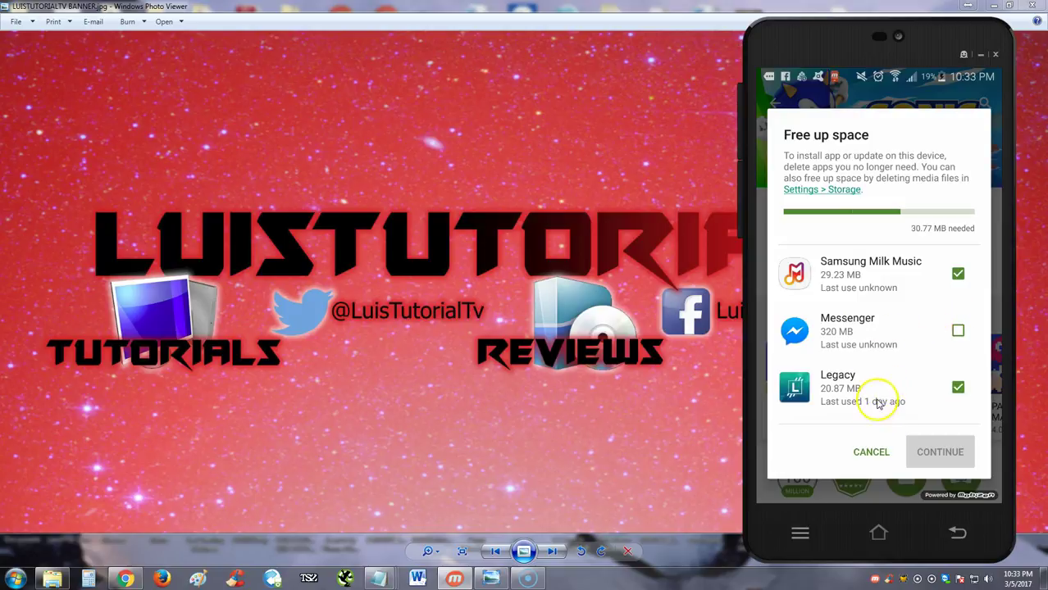
click(954, 391)
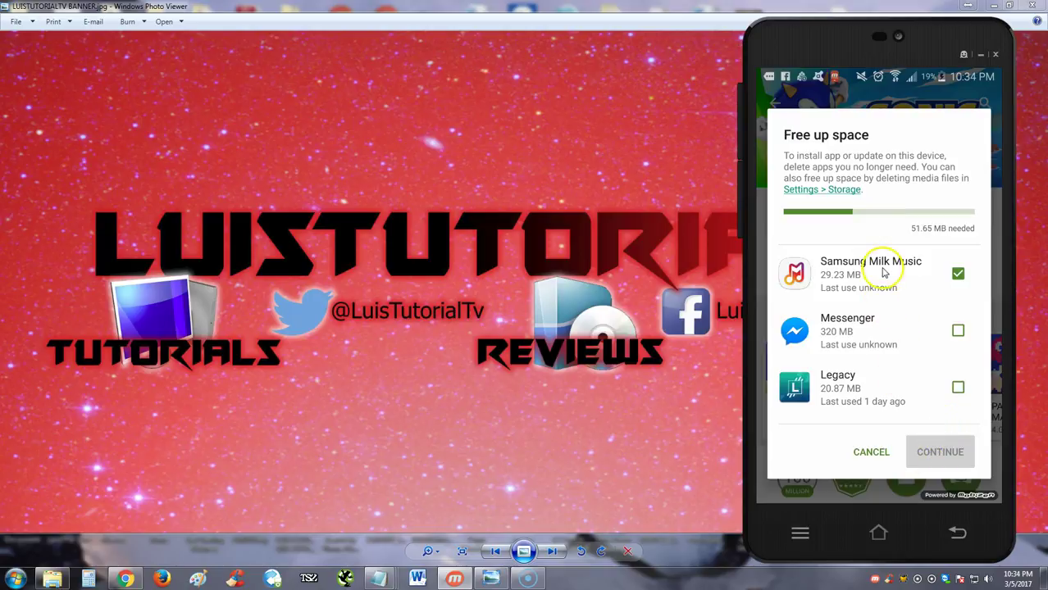
click(956, 273)
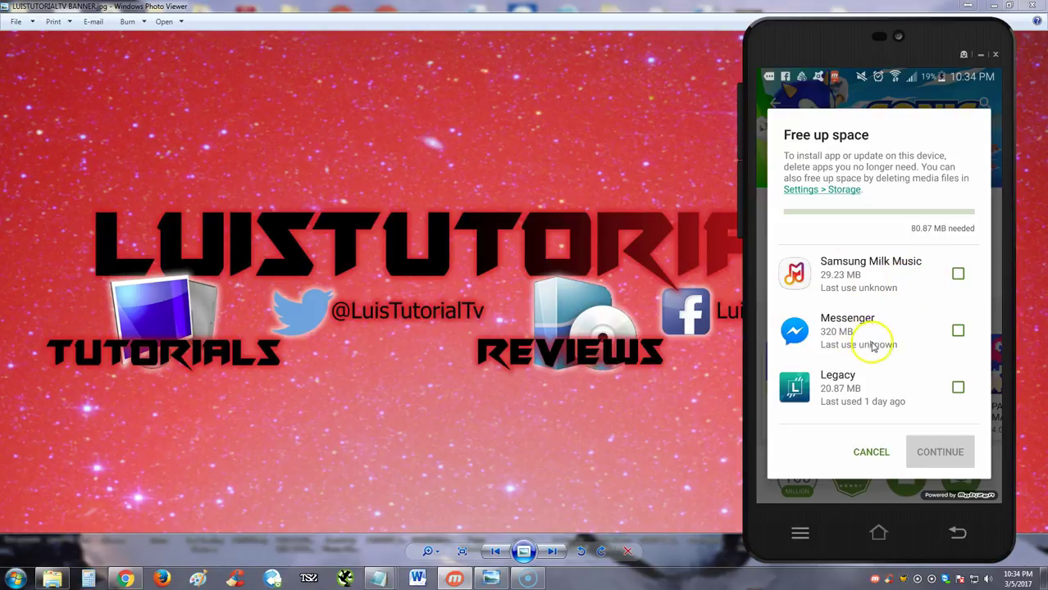
click(958, 330)
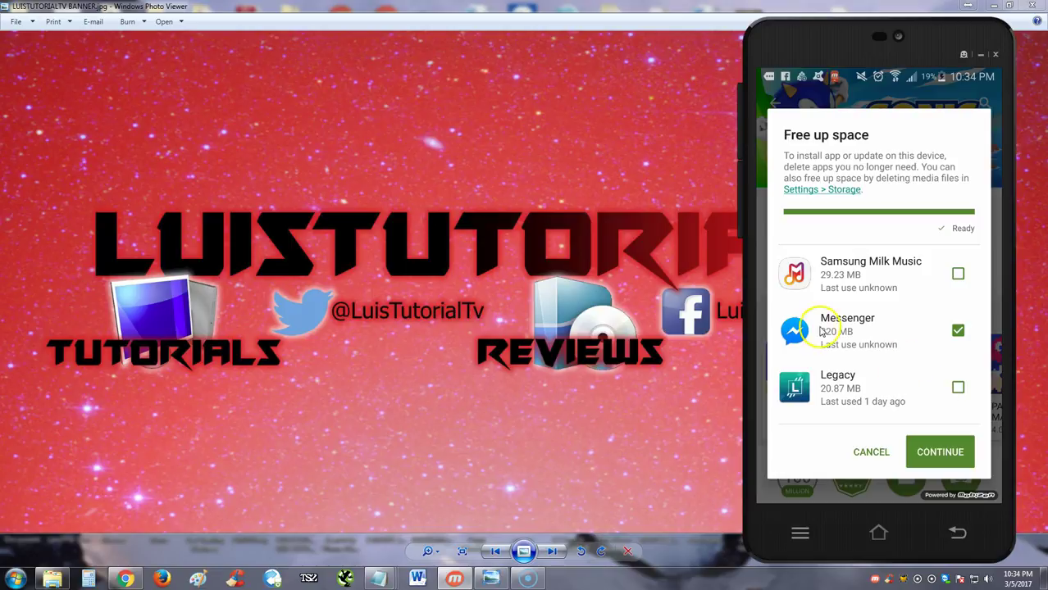
click(931, 450)
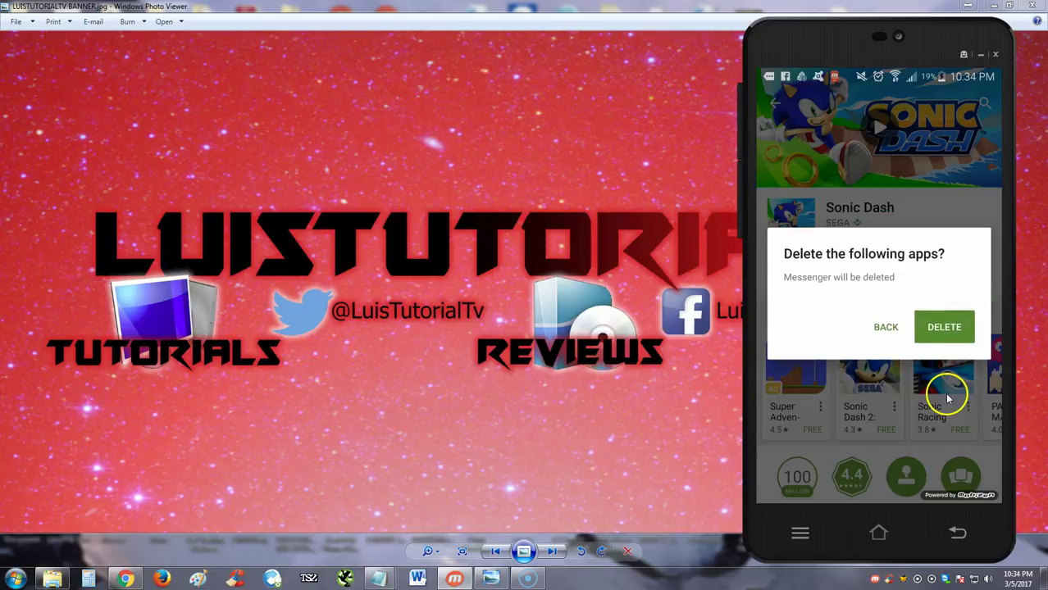
Step: Confirm deleting Messenger so Sonic Dash downloads and installs
click(944, 331)
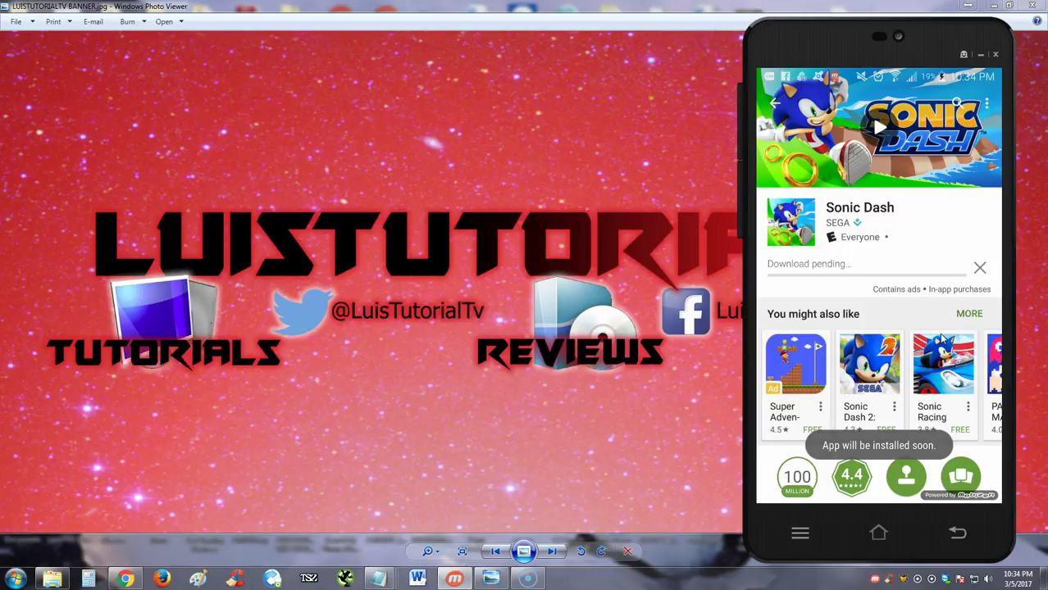
click(914, 245)
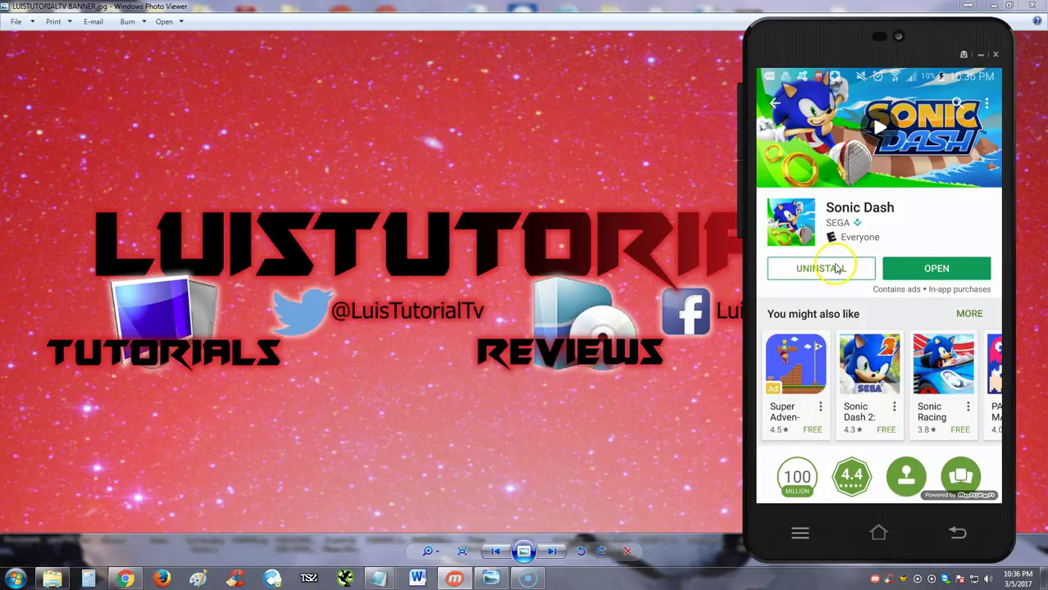
Step: Open Sonic Dash from its store page and let it load to PLEASE ENTER YOUR AGE
click(922, 272)
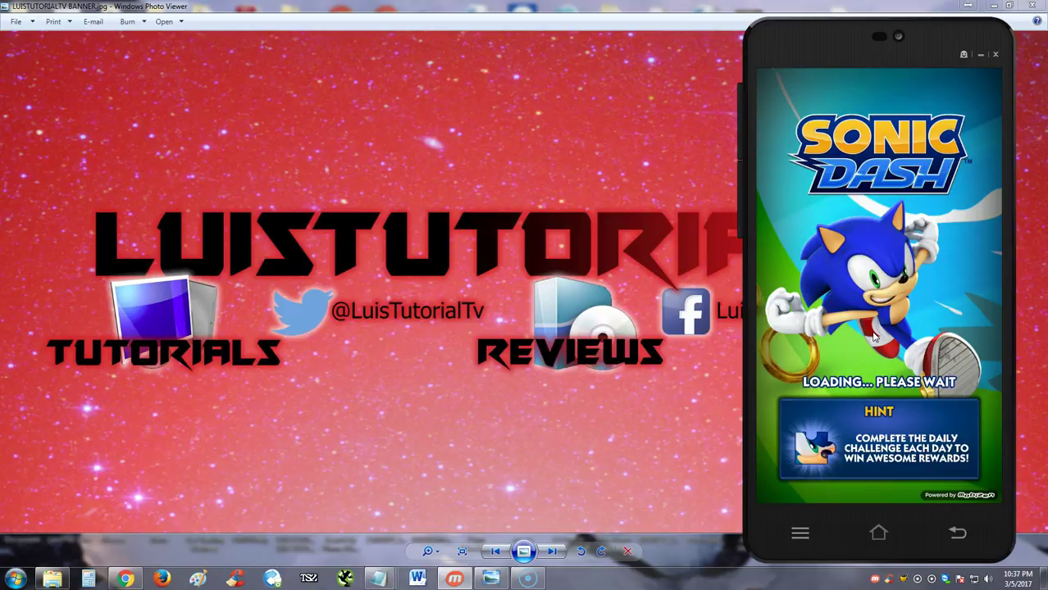
drag(1013, 343, 943, 353)
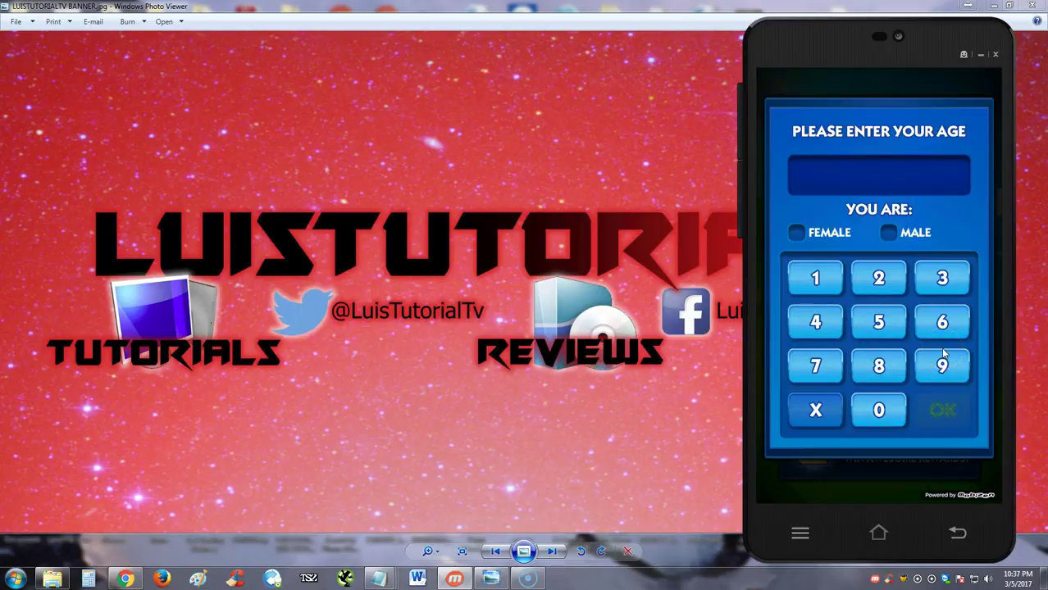
click(893, 401)
click(751, 380)
click(848, 366)
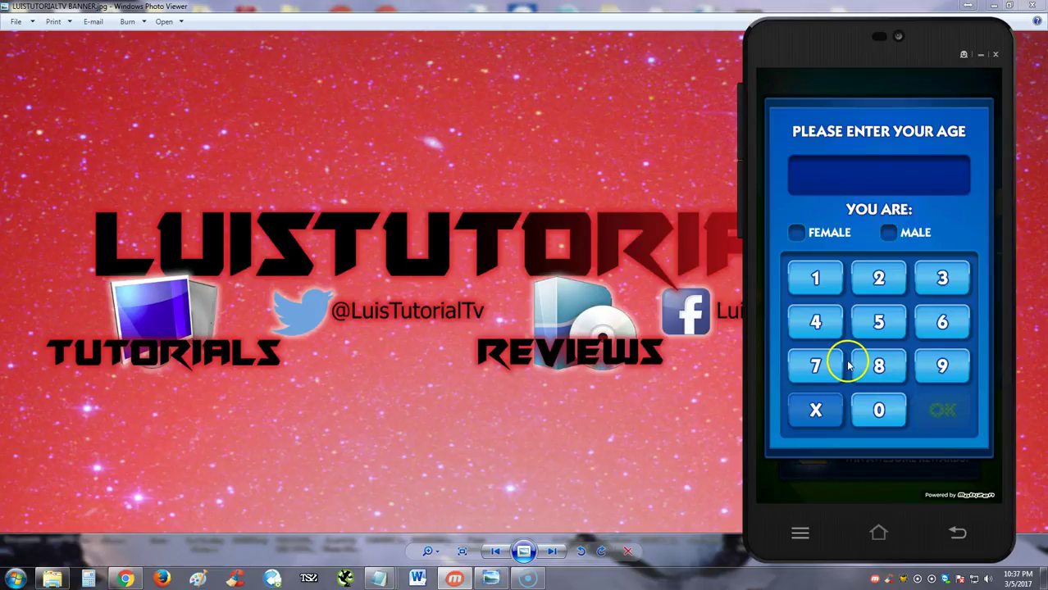